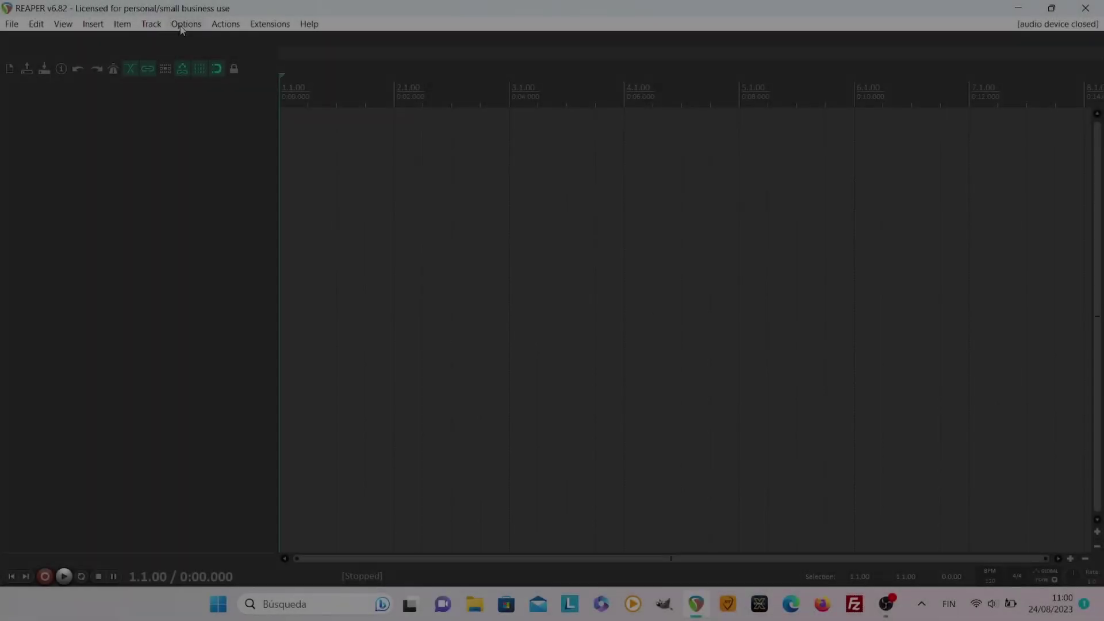
# Step: Open Preferences at Plug-ins > VST and display the VST plug-in search path list
pyautogui.click(182, 26)
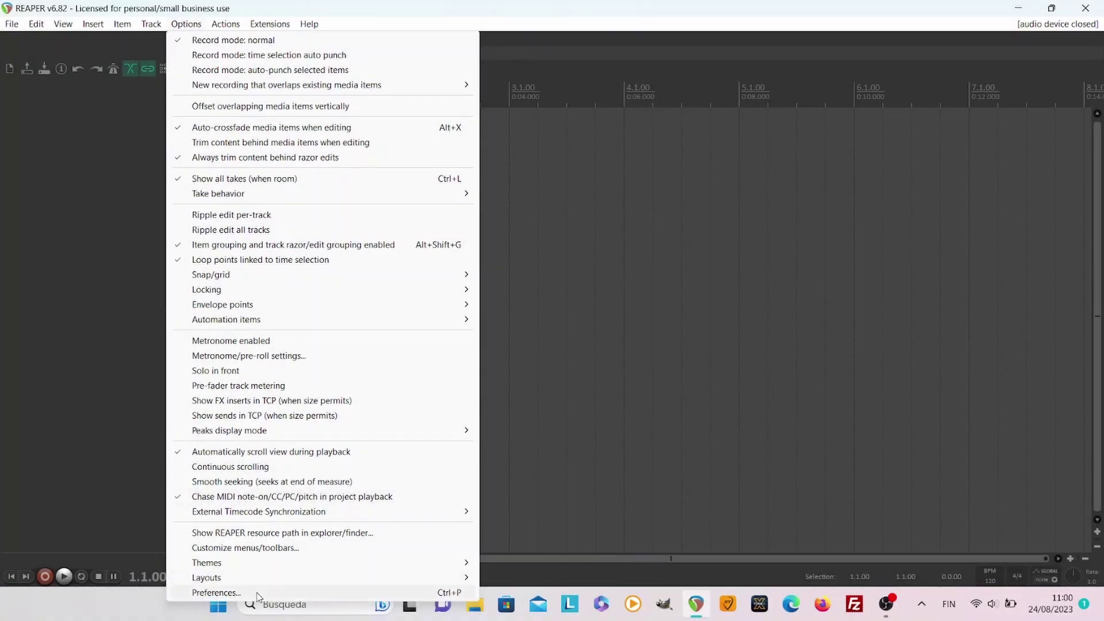
pyautogui.click(253, 593)
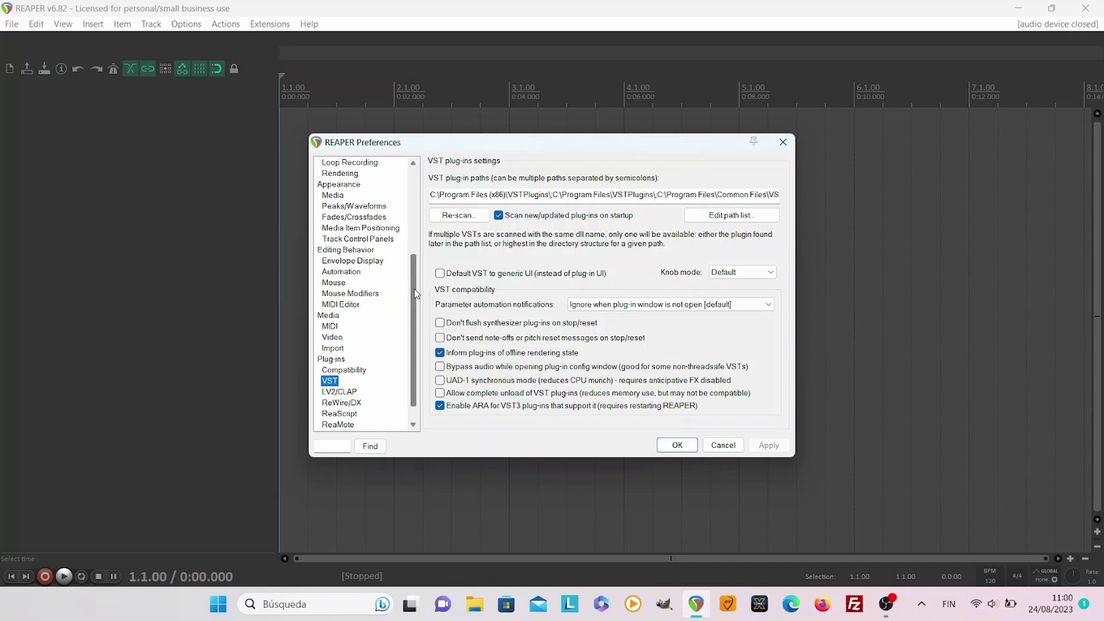
pyautogui.moveTo(414, 290)
pyautogui.mouseDown()
pyautogui.moveTo(416, 307)
pyautogui.moveTo(412, 199)
pyautogui.moveTo(418, 308)
pyautogui.mouseUp()
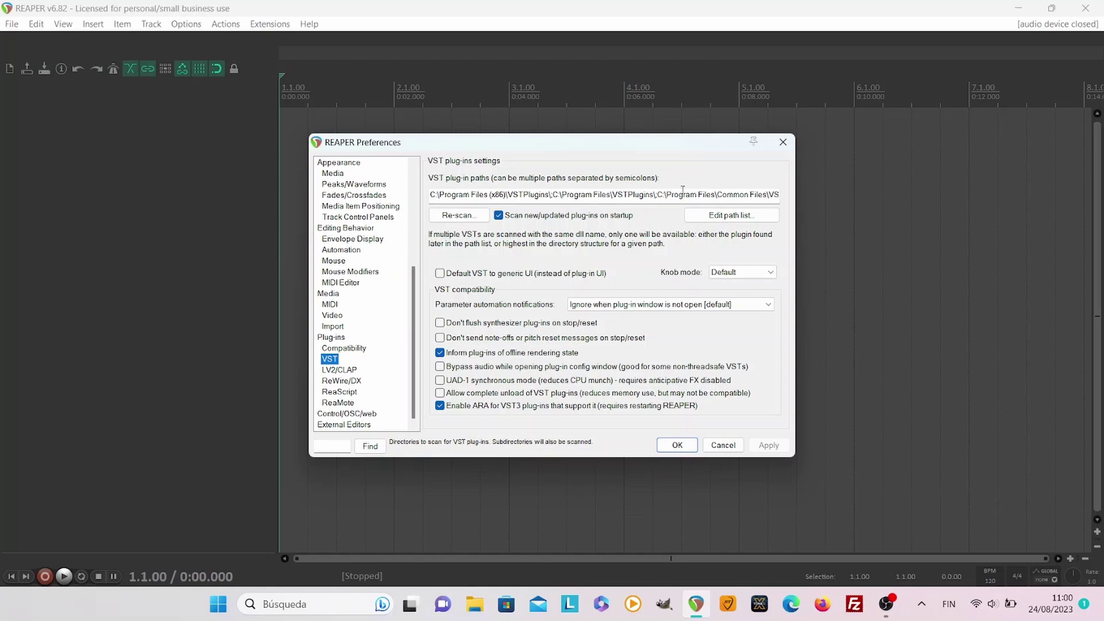
pyautogui.click(732, 216)
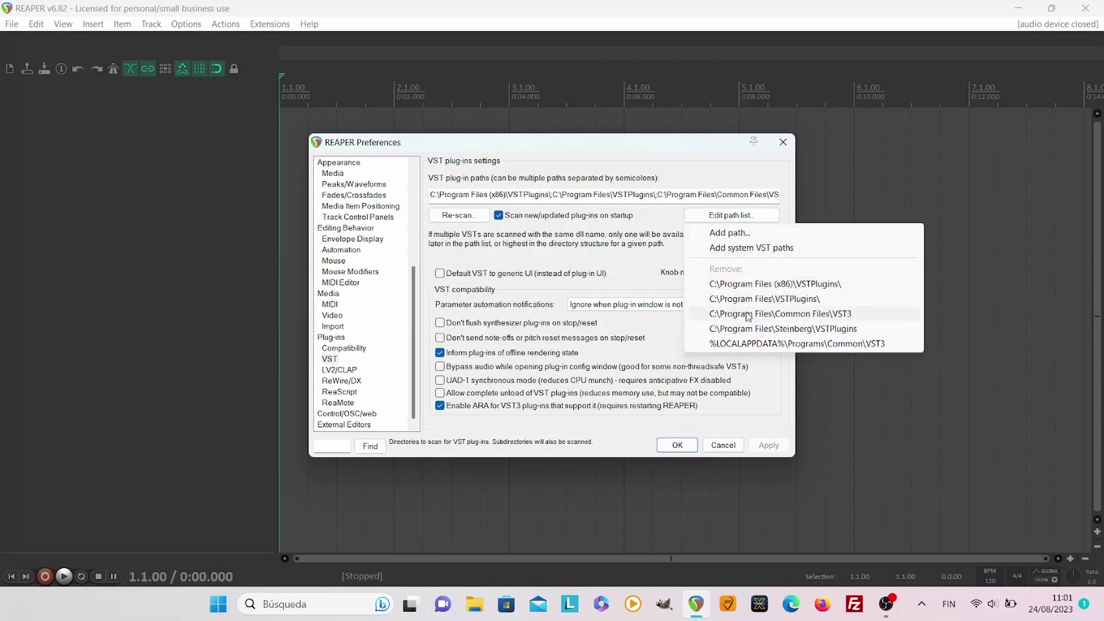
# Step: Start adding a new VST plug-in path and expand Archivos de programa in the folder picker
pyautogui.click(729, 235)
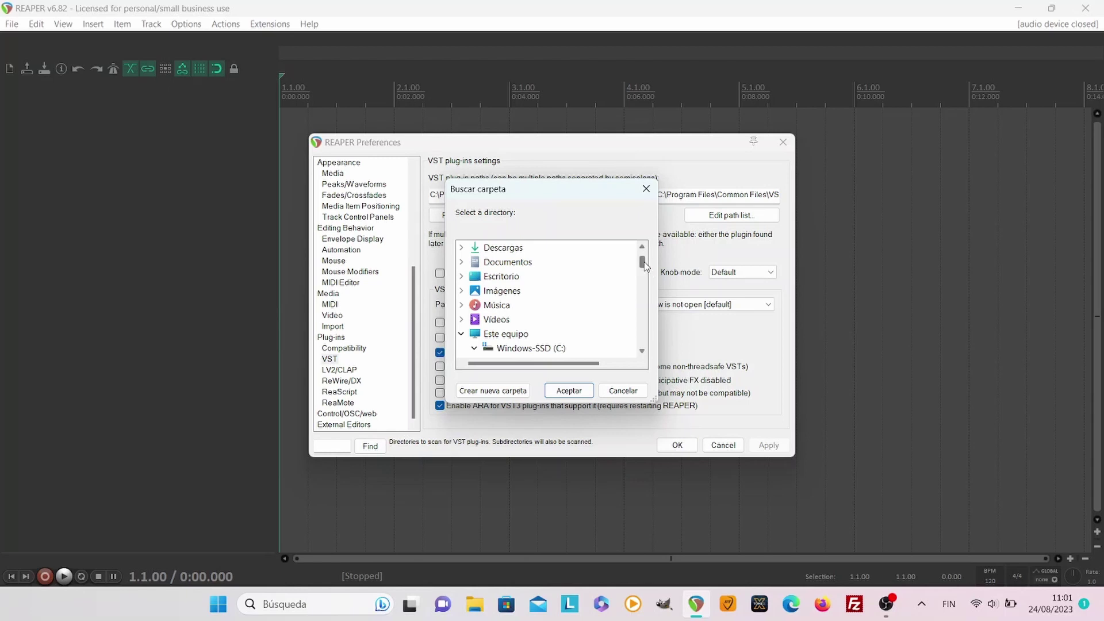
pyautogui.moveTo(644, 266); pyautogui.dragTo(644, 270)
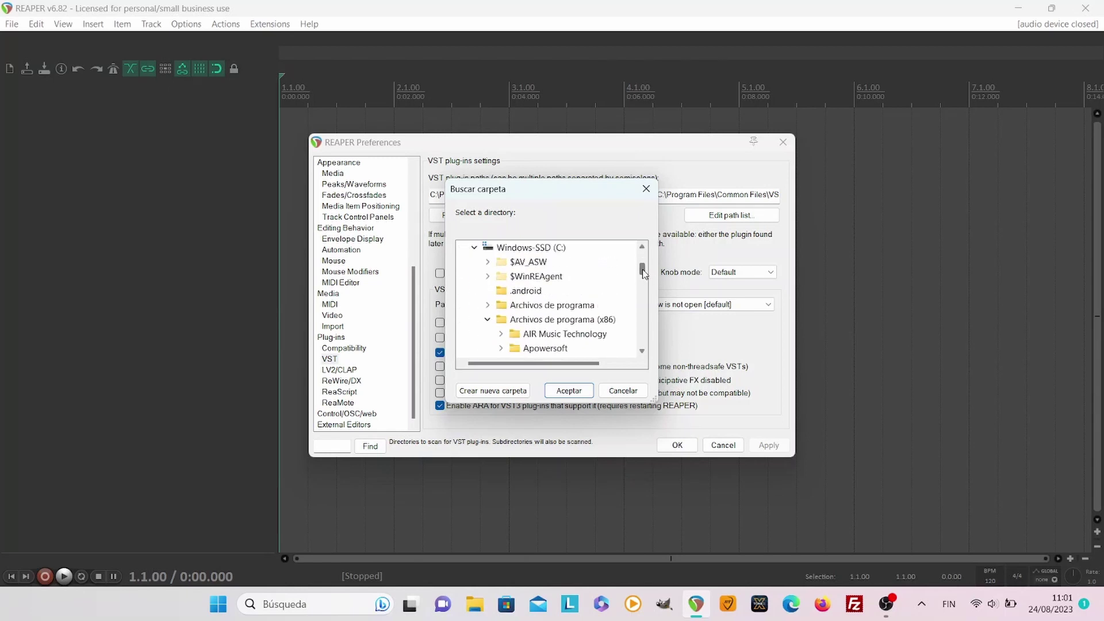
pyautogui.doubleClick(522, 309)
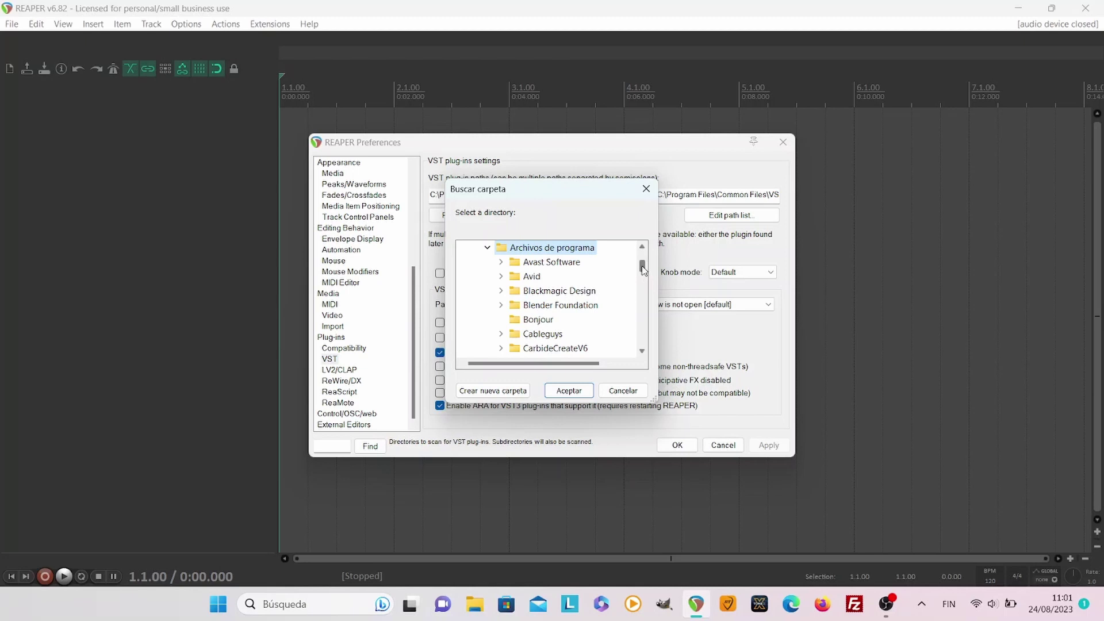
pyautogui.moveTo(641, 265); pyautogui.dragTo(642, 291)
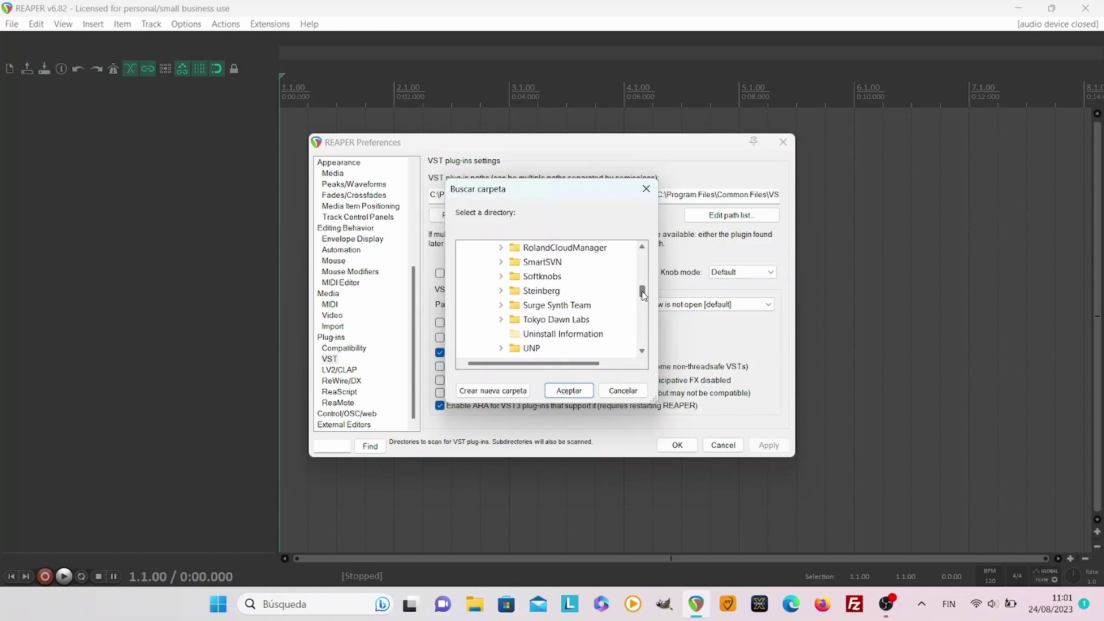
# Step: Expand the Steinberg folder and its VstPlugIns subfolder to inspect their contents
pyautogui.doubleClick(551, 293)
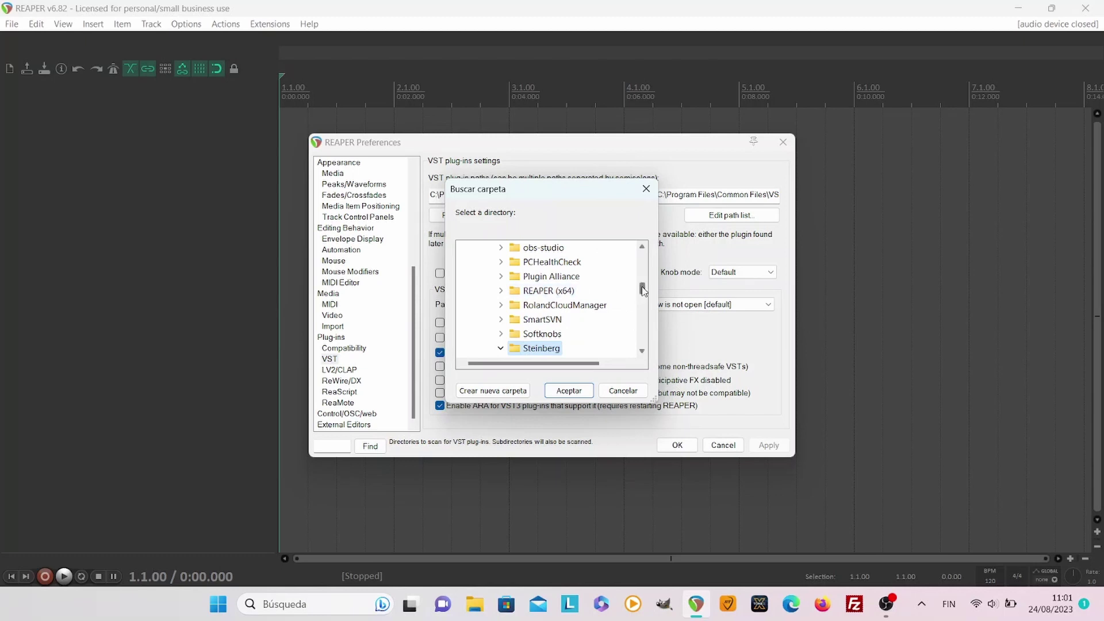
pyautogui.scroll(-2, 642, 291)
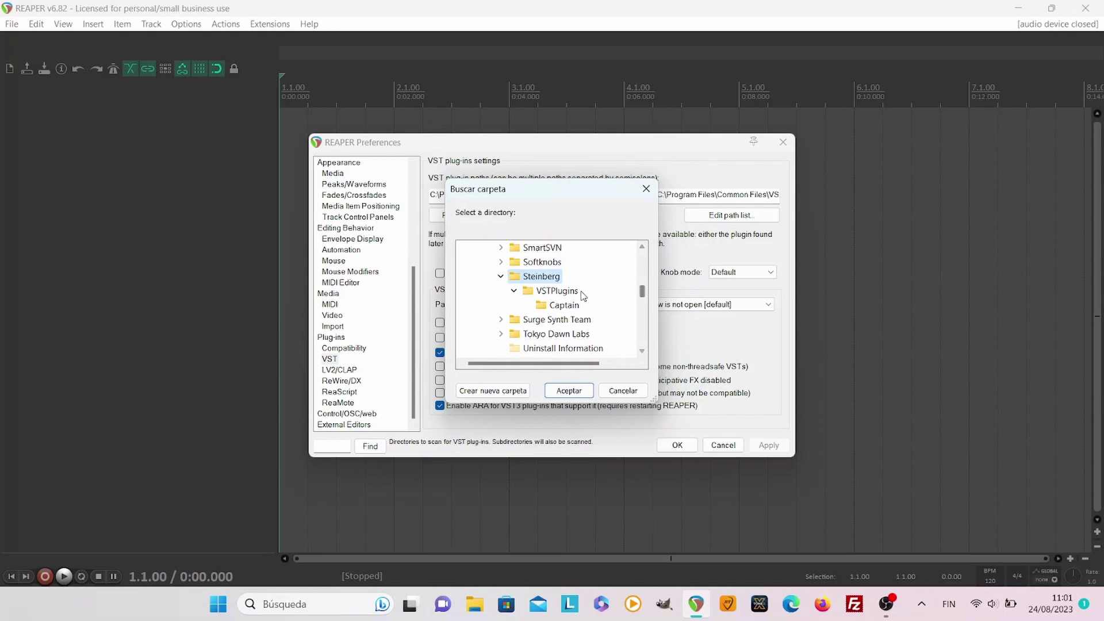
pyautogui.click(556, 290)
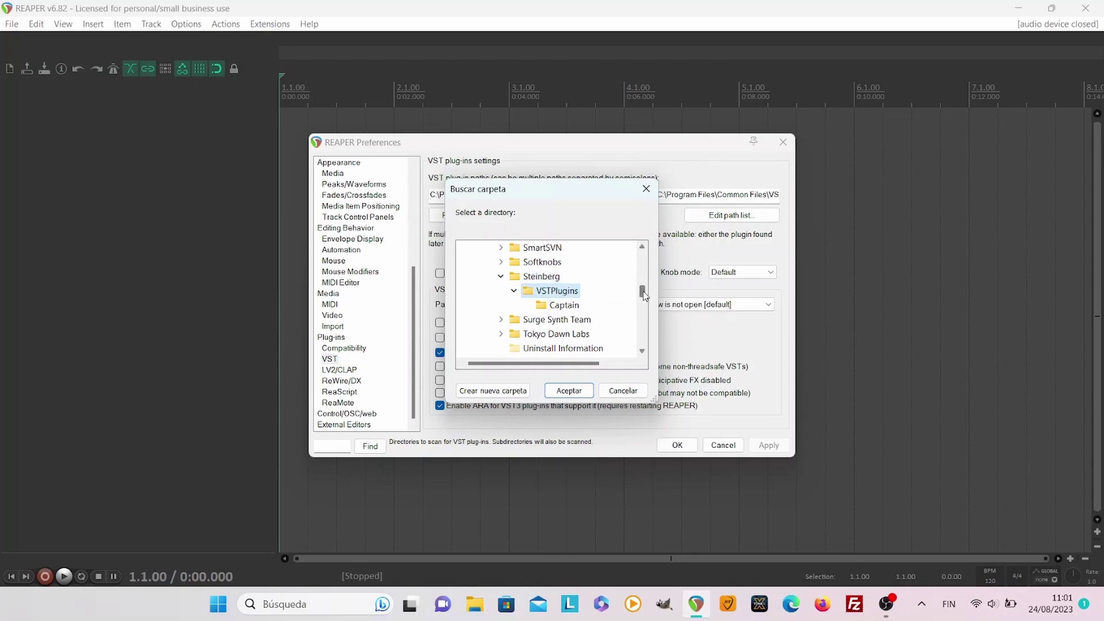
pyautogui.moveTo(643, 295); pyautogui.dragTo(643, 300)
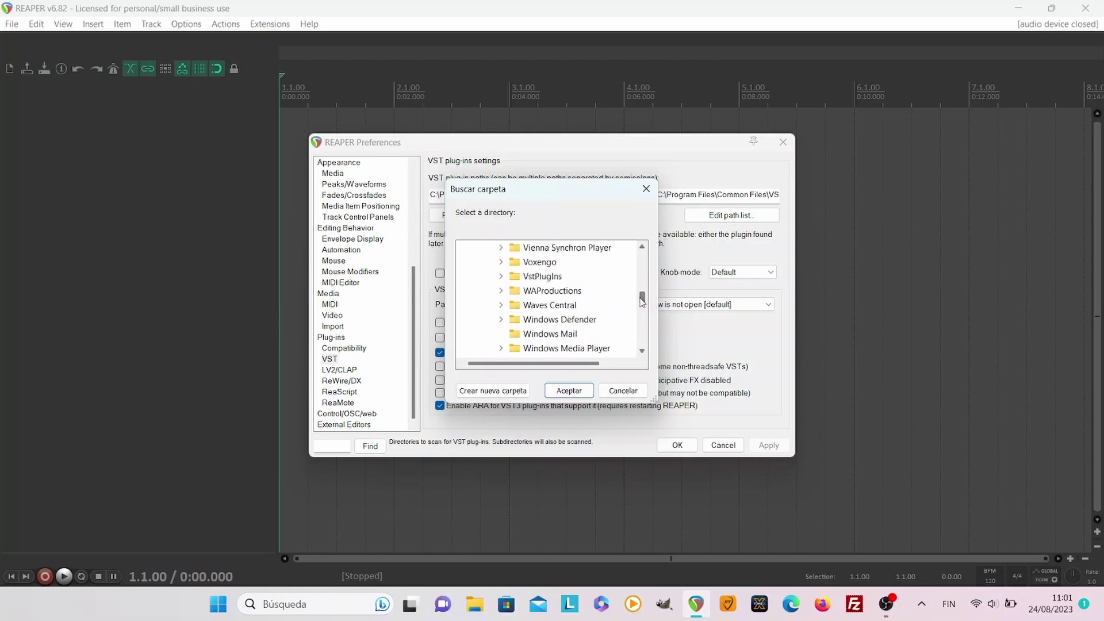
pyautogui.doubleClick(542, 277)
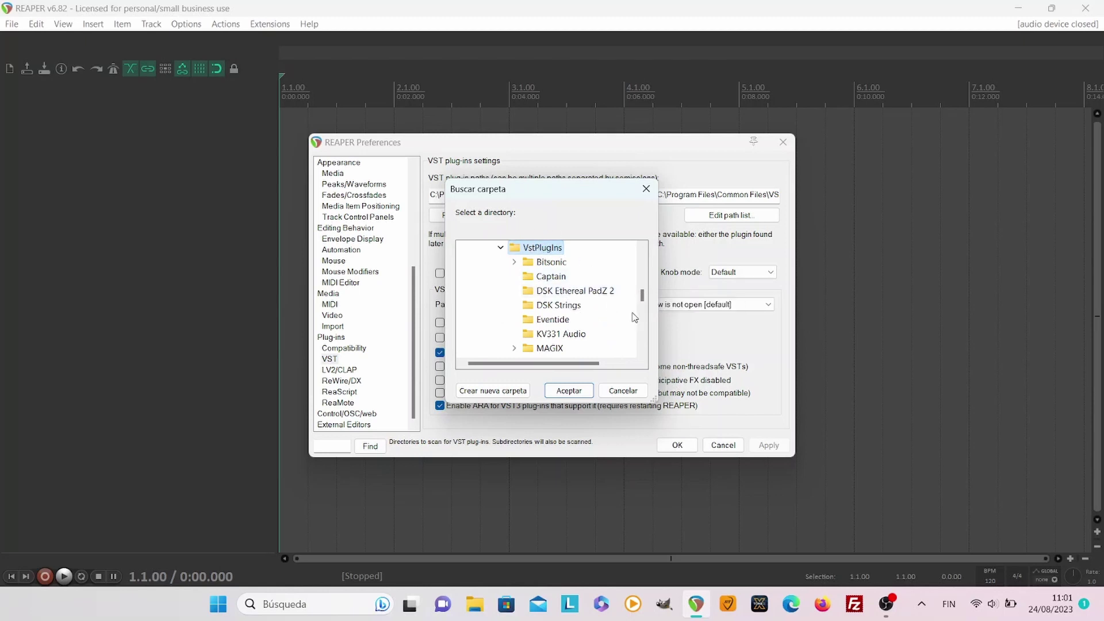
pyautogui.moveTo(643, 297); pyautogui.dragTo(642, 310)
pyautogui.scroll(-1, 641, 311)
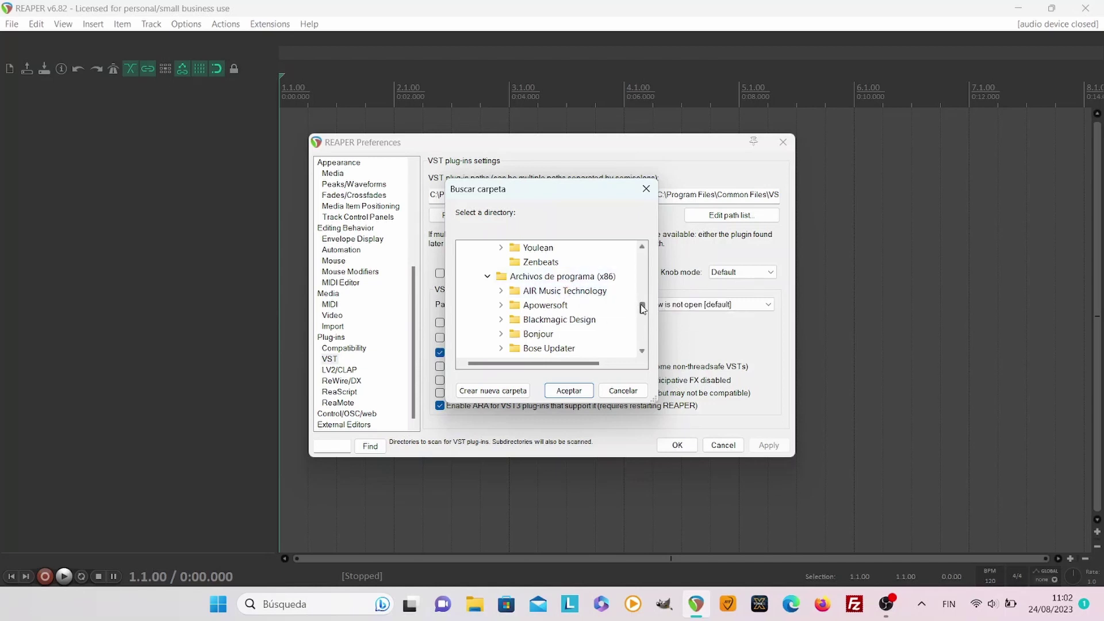
# Step: Browse Common Files, VST3, VSTPlugins and Steinberg folders, then cancel without adding a path
pyautogui.moveTo(642, 310); pyautogui.dragTo(642, 315)
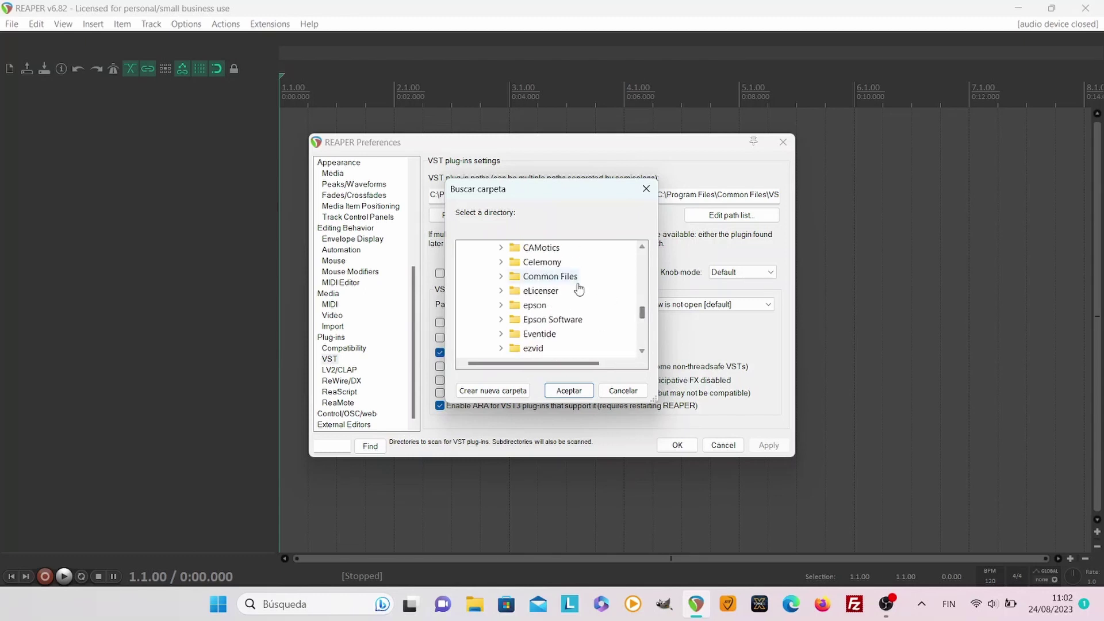
pyautogui.doubleClick(563, 278)
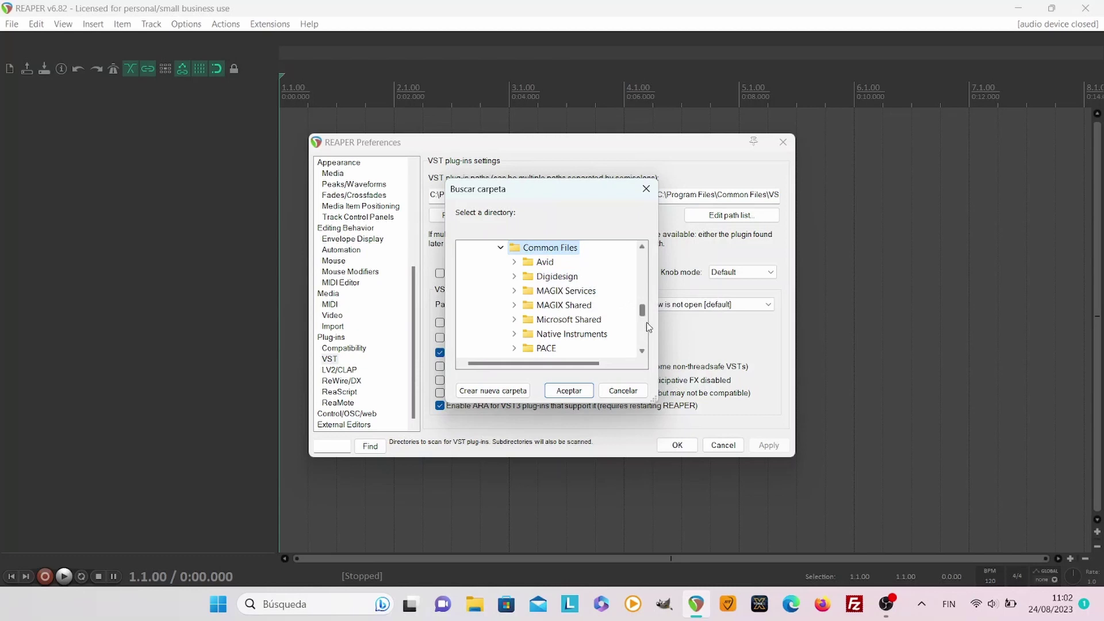
pyautogui.moveTo(643, 312); pyautogui.dragTo(641, 316)
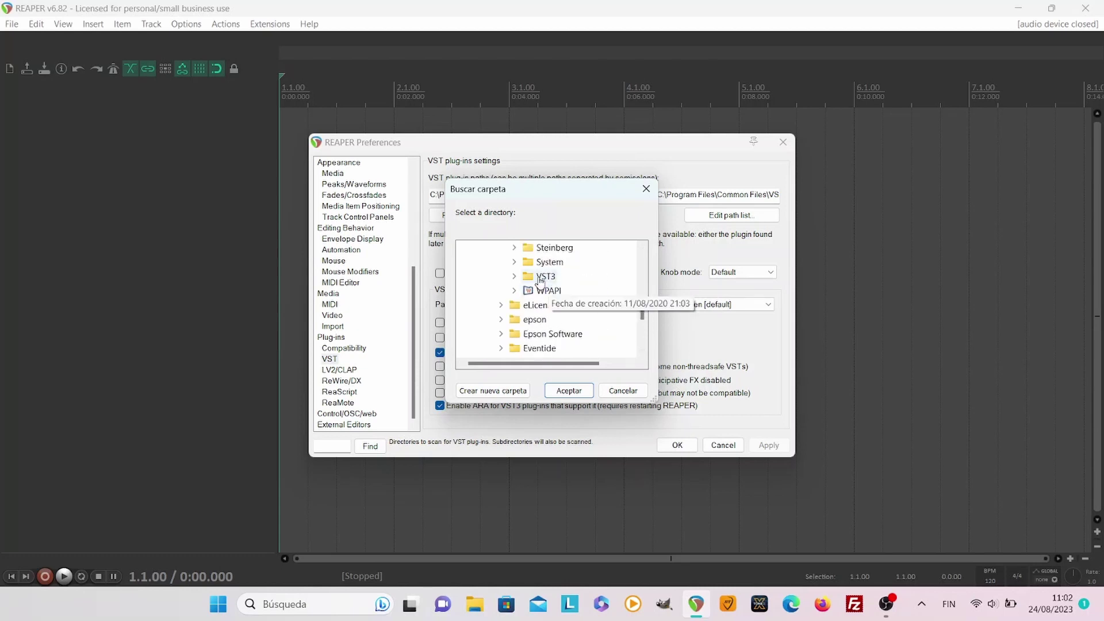
pyautogui.doubleClick(545, 276)
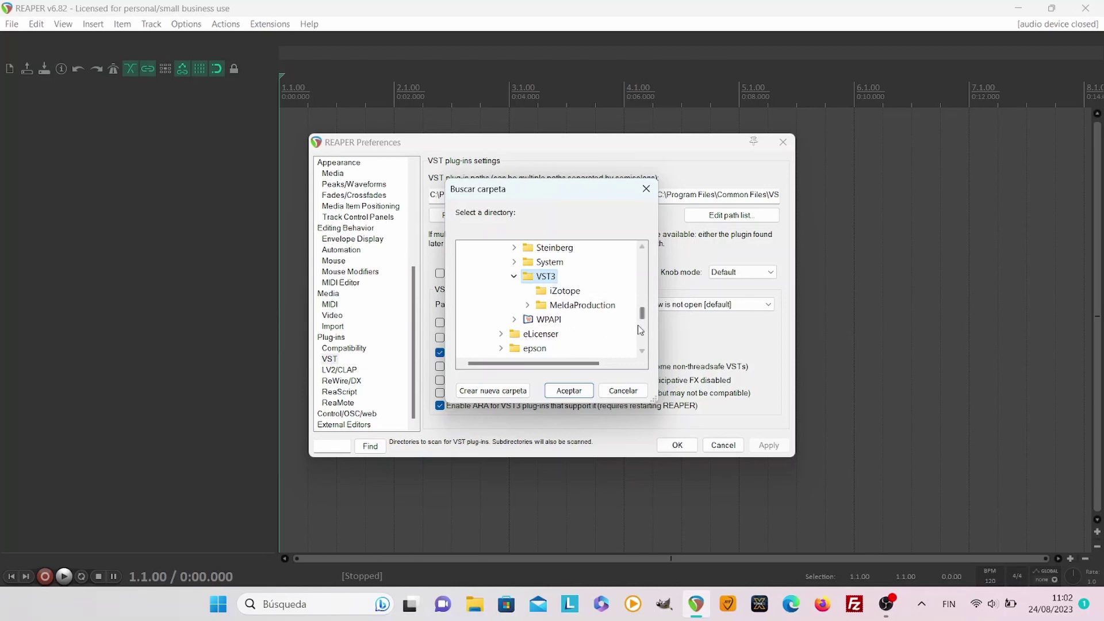
pyautogui.moveTo(643, 313); pyautogui.dragTo(641, 326)
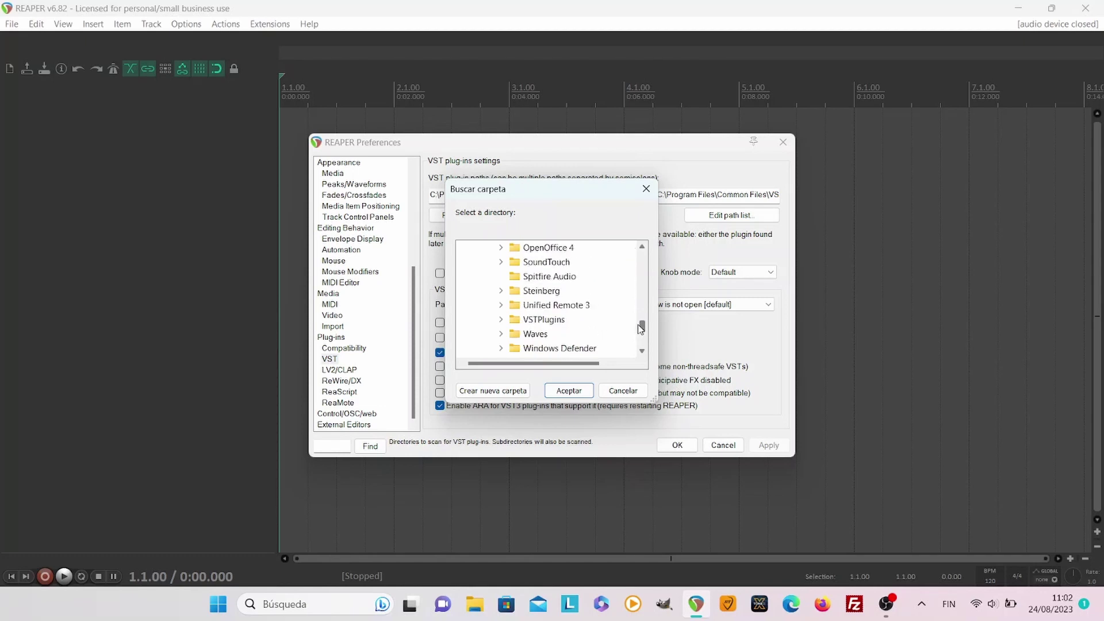
pyautogui.doubleClick(546, 321)
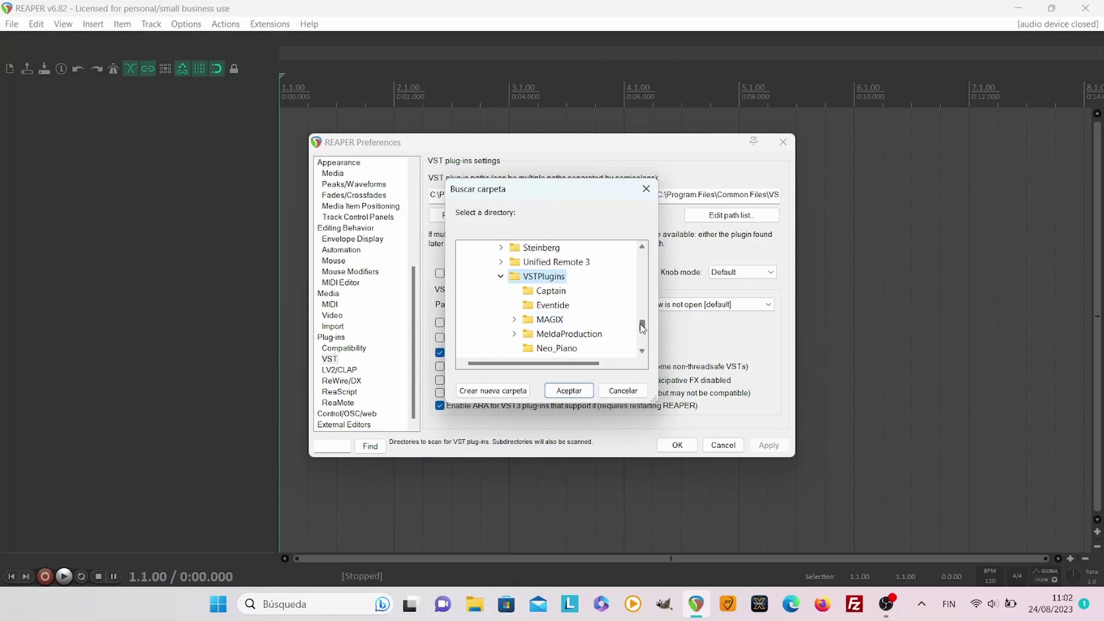
pyautogui.moveTo(642, 327); pyautogui.dragTo(642, 324)
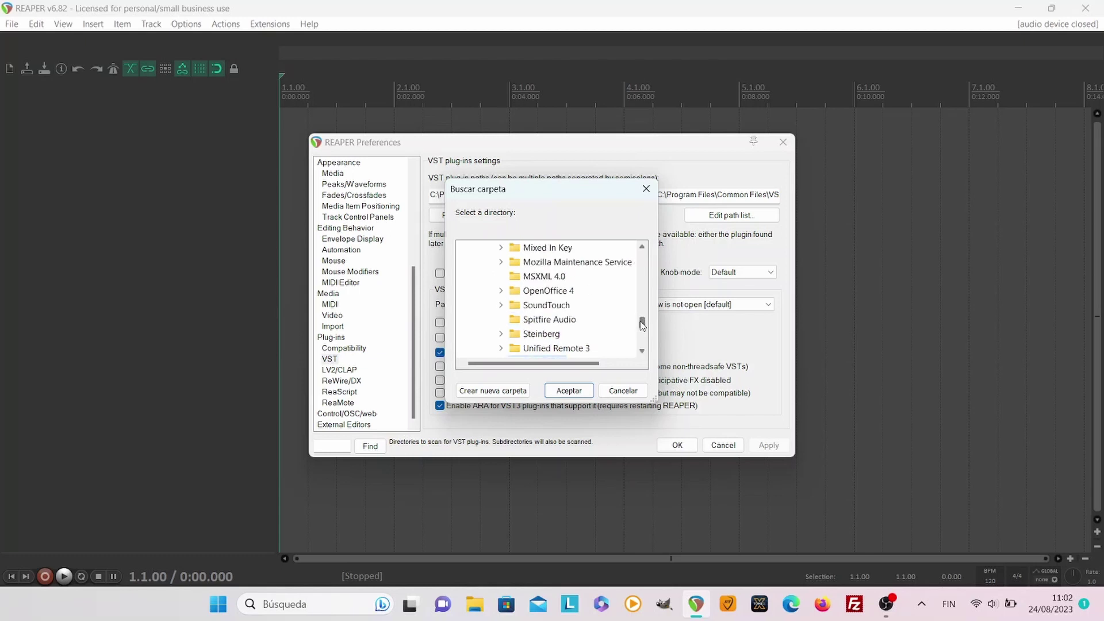
pyautogui.doubleClick(544, 334)
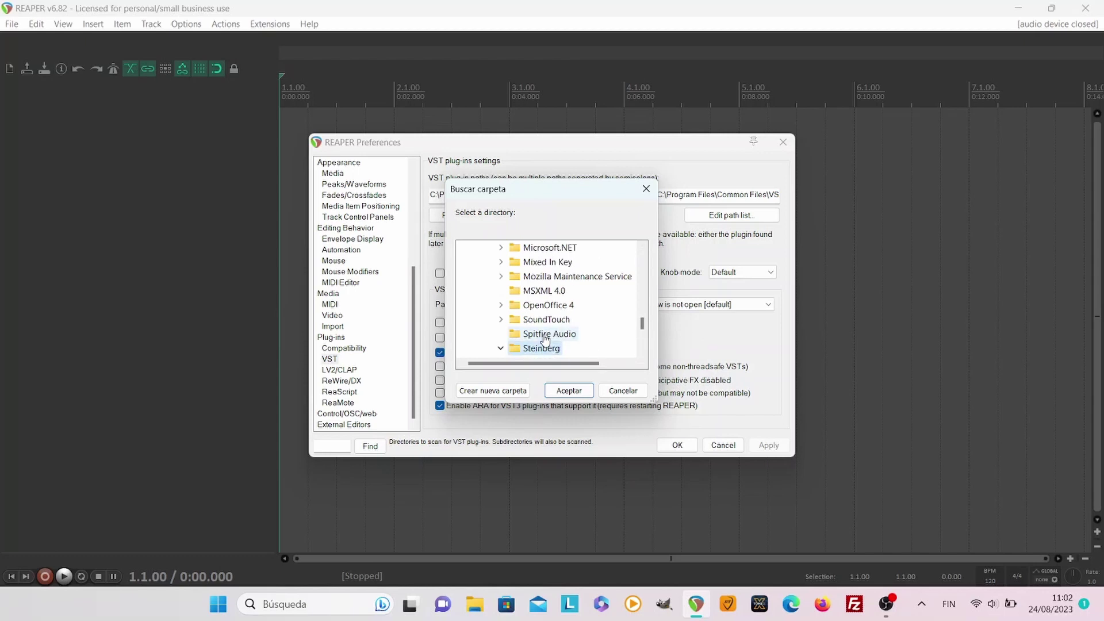
pyautogui.click(622, 390)
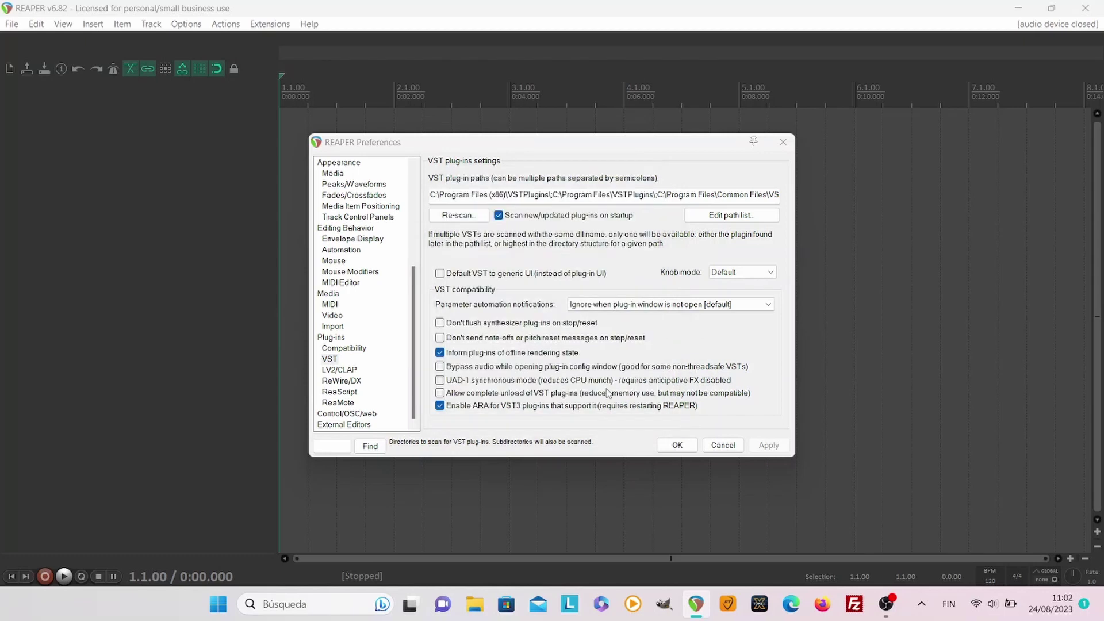
# Step: Review the VST path list once more, then cancel Preferences without applying changes
pyautogui.click(731, 216)
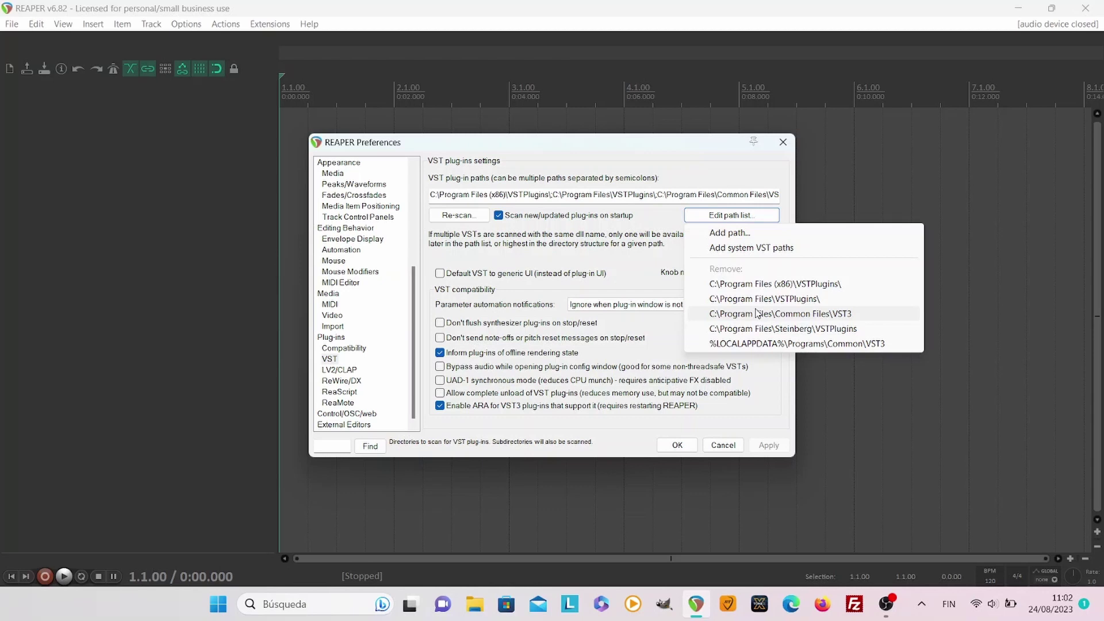
pyautogui.click(673, 152)
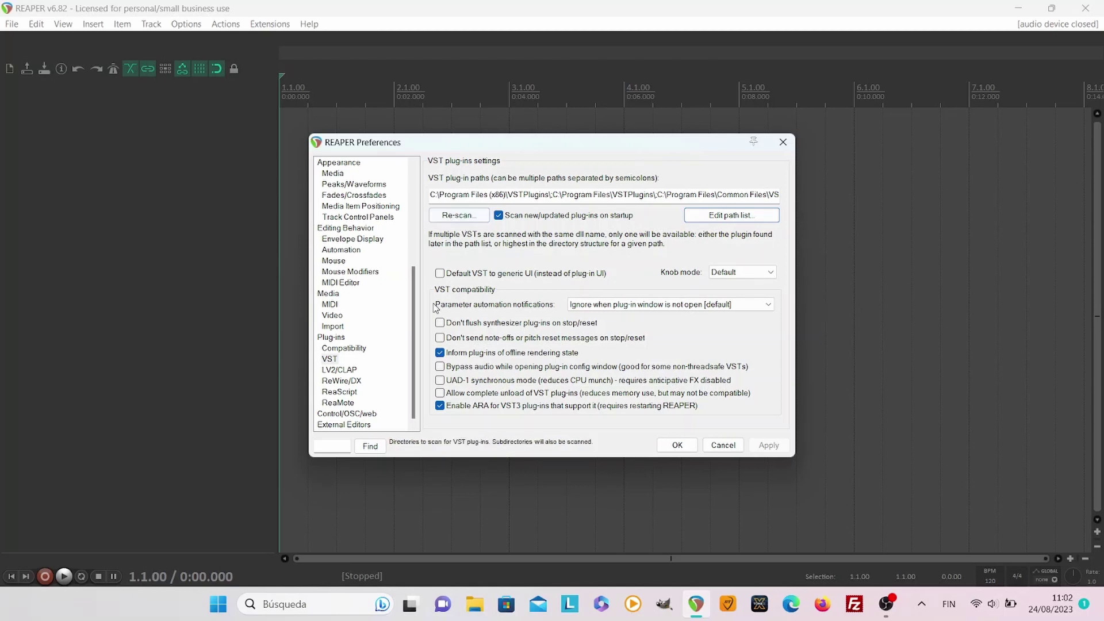
pyautogui.click(723, 446)
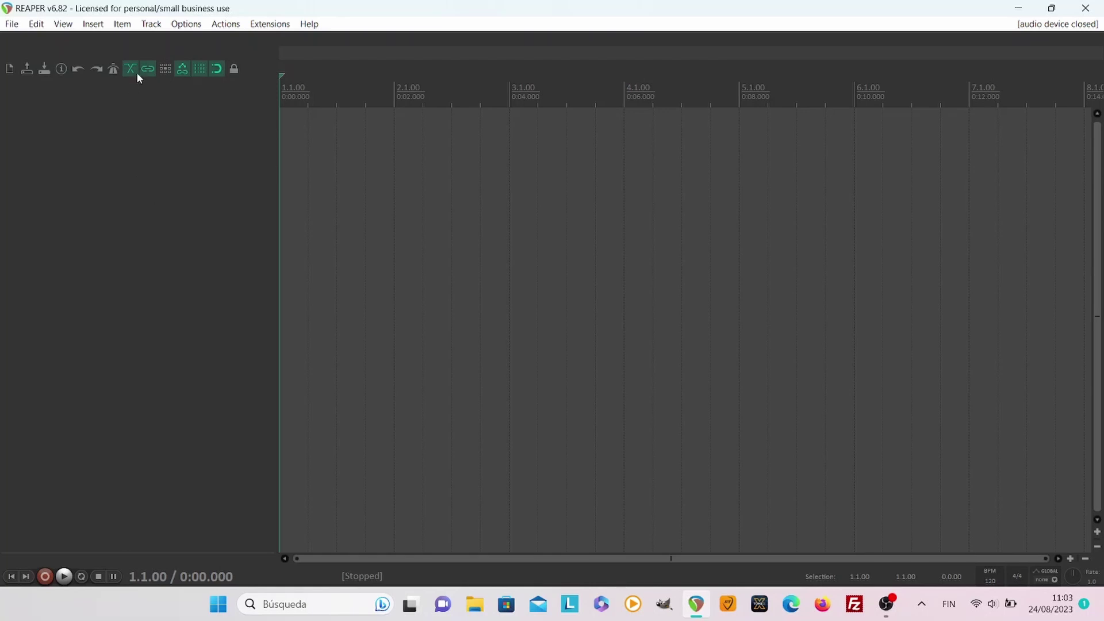
# Step: Open Track > Insert virtual instrument on new track and list All Plugins
pyautogui.click(149, 25)
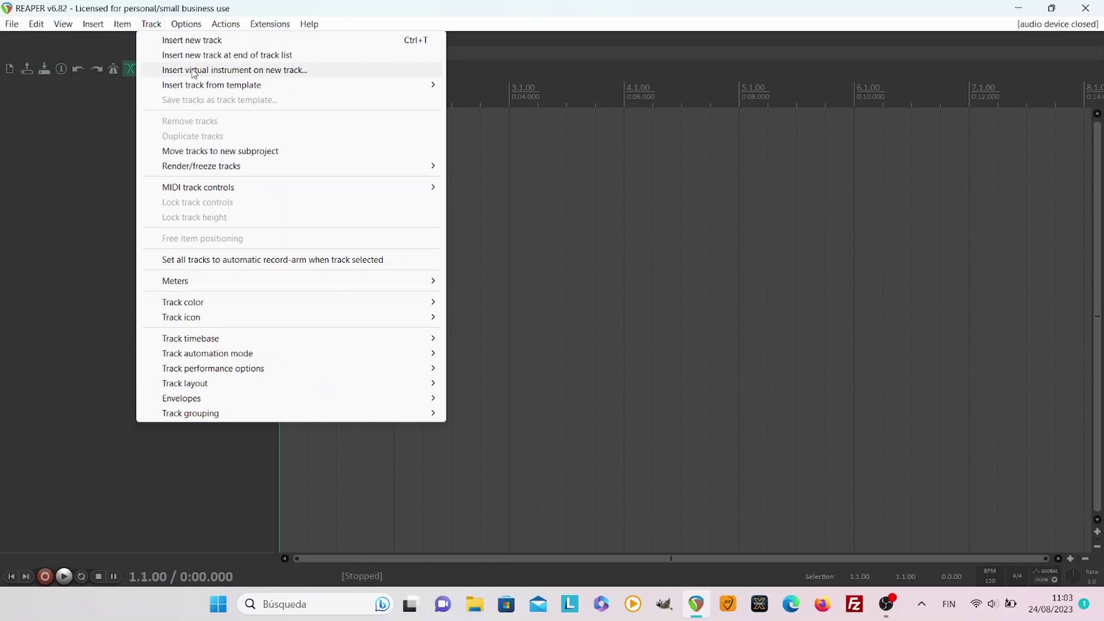
pyautogui.click(194, 71)
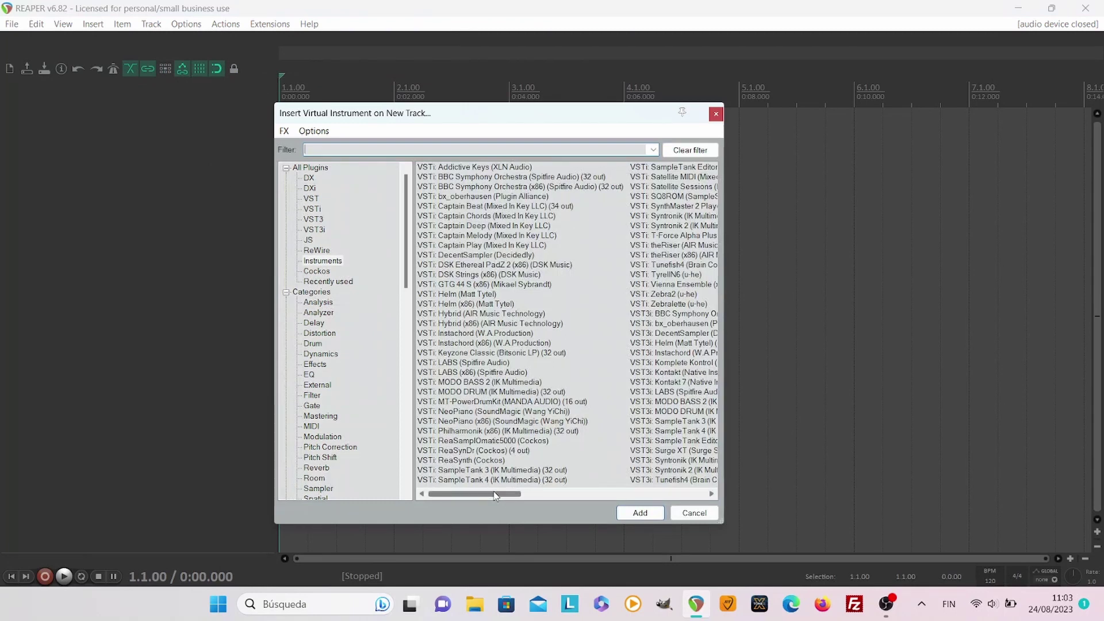
pyautogui.click(318, 169)
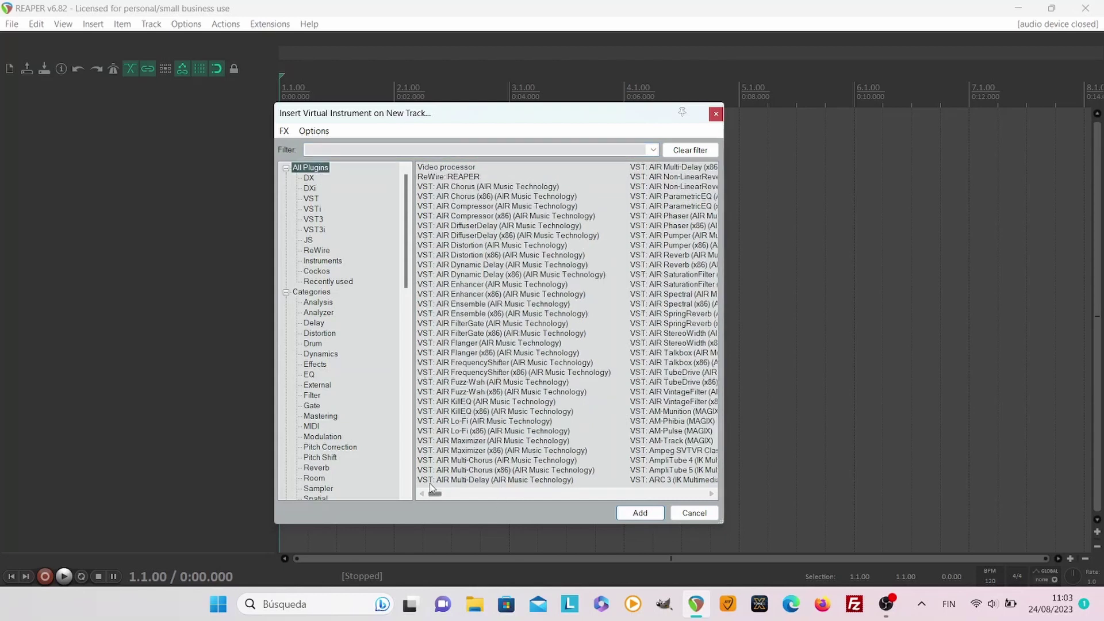
pyautogui.moveTo(435, 494); pyautogui.dragTo(365, 493)
# Step: Cancel the Insert Virtual Instrument dialog without adding a track
pyautogui.click(686, 517)
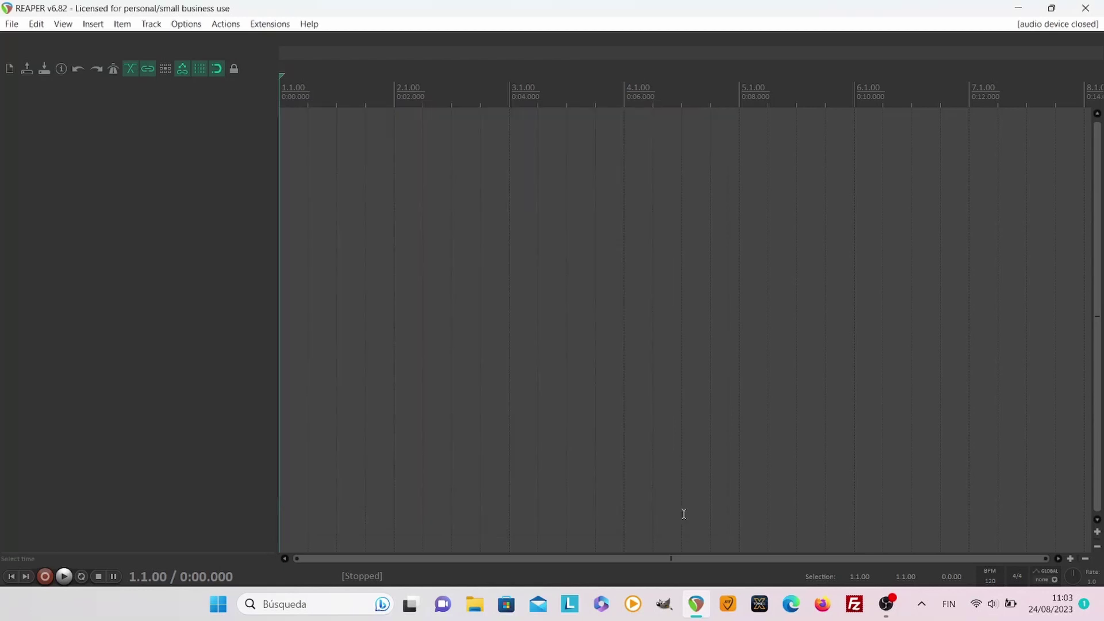